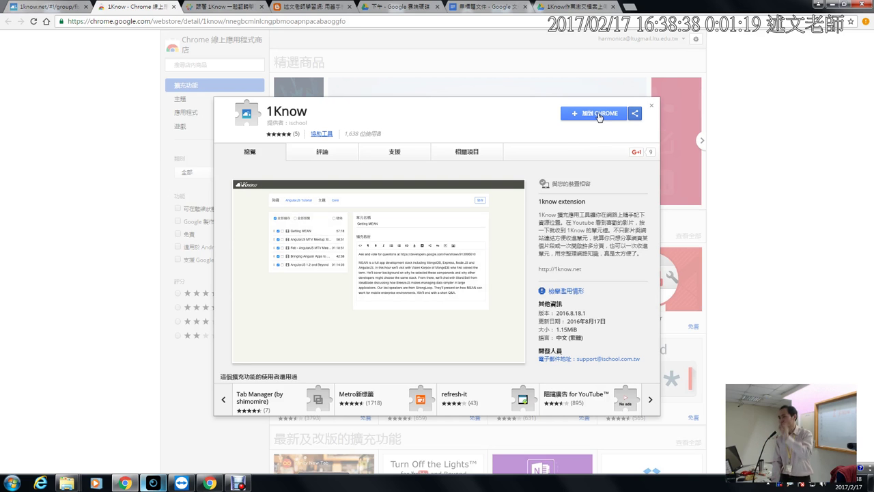
Step: Add the 1Know extension to Chrome and close its web store page
left_click(599, 116)
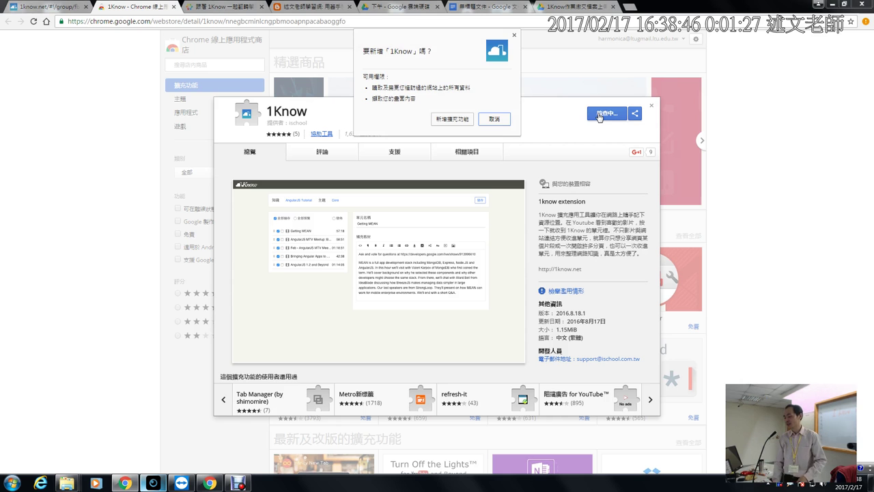
left_click(456, 120)
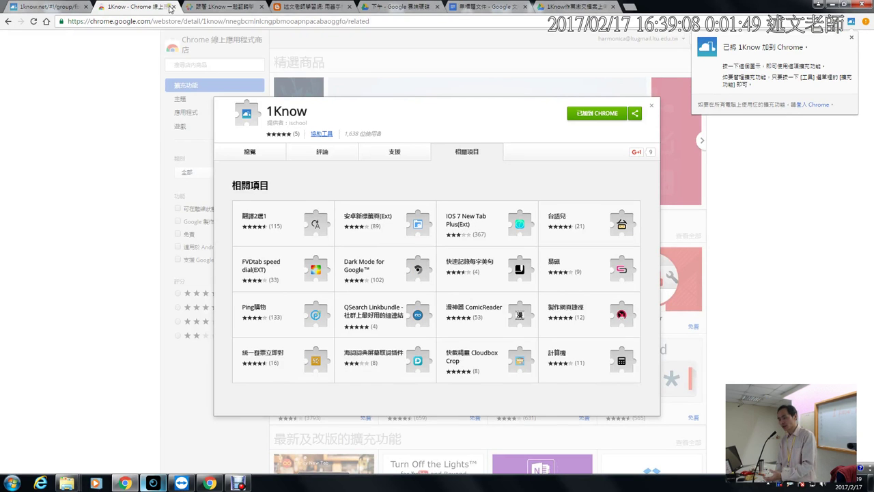
left_click(174, 6)
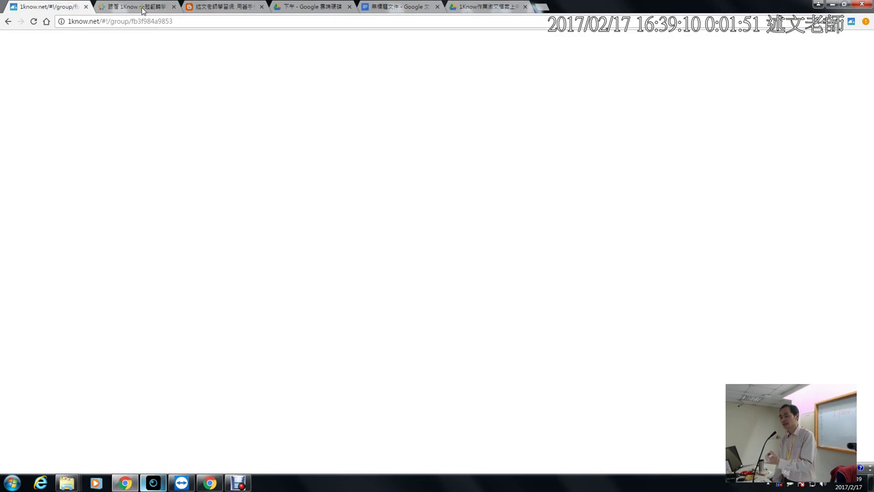
Step: Capture only the Focusky presentation tab with the 1Know extension and view the available courses and topics for the new unit
left_click(143, 8)
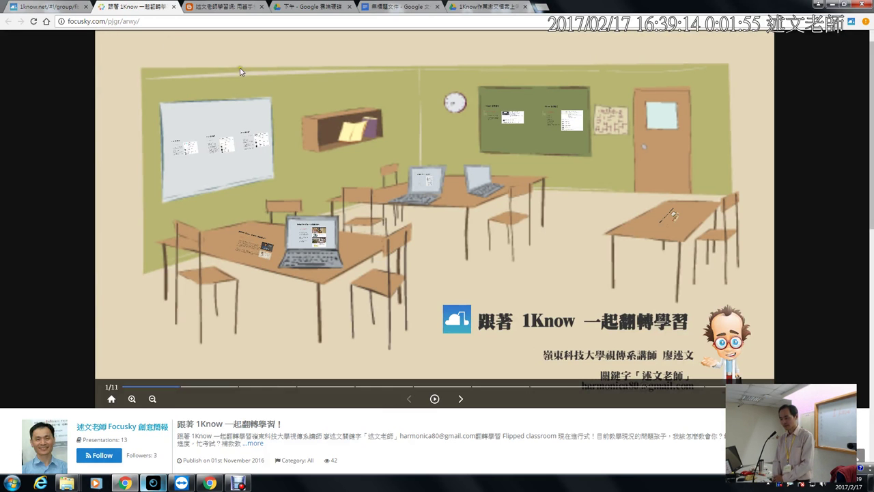
left_click(851, 22)
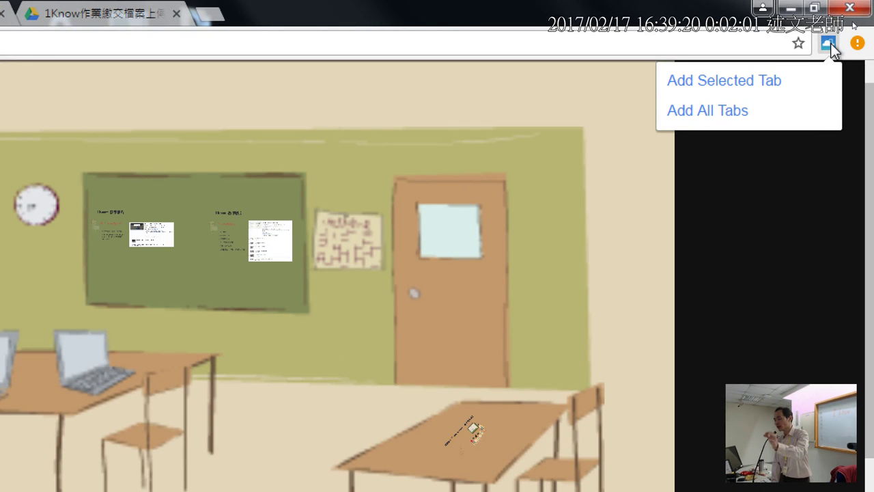
left_click(792, 82)
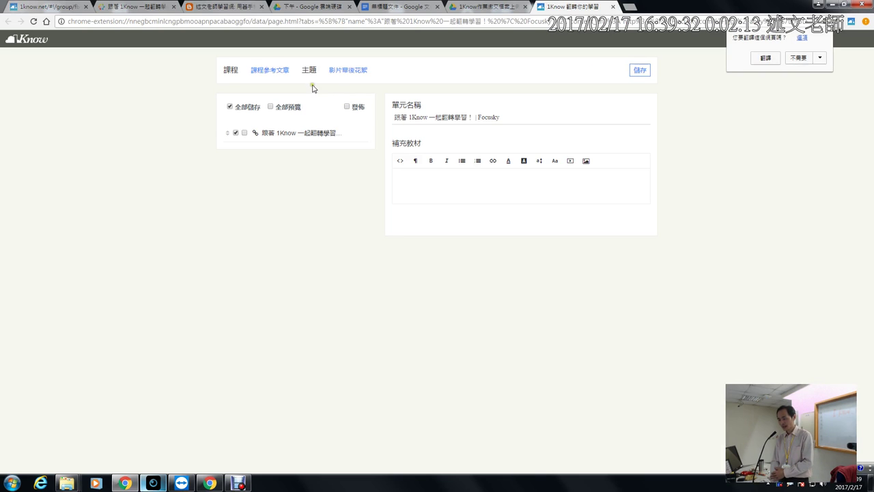
left_click(280, 73)
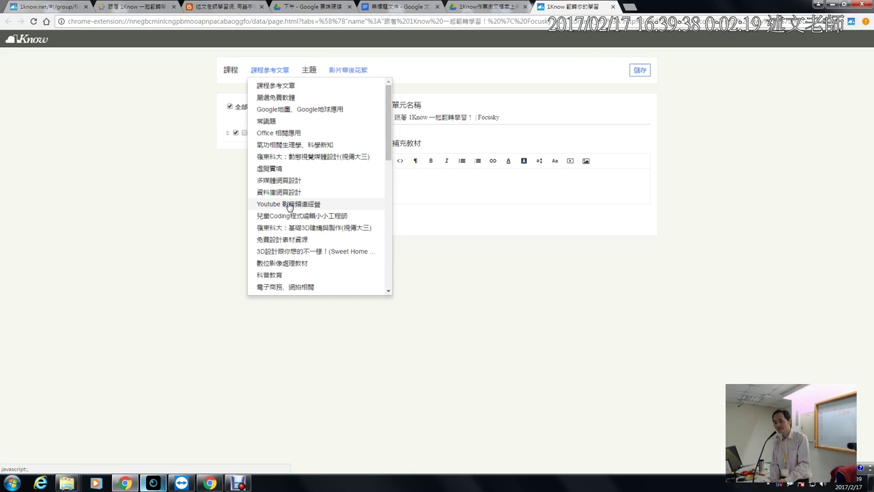
left_click(340, 74)
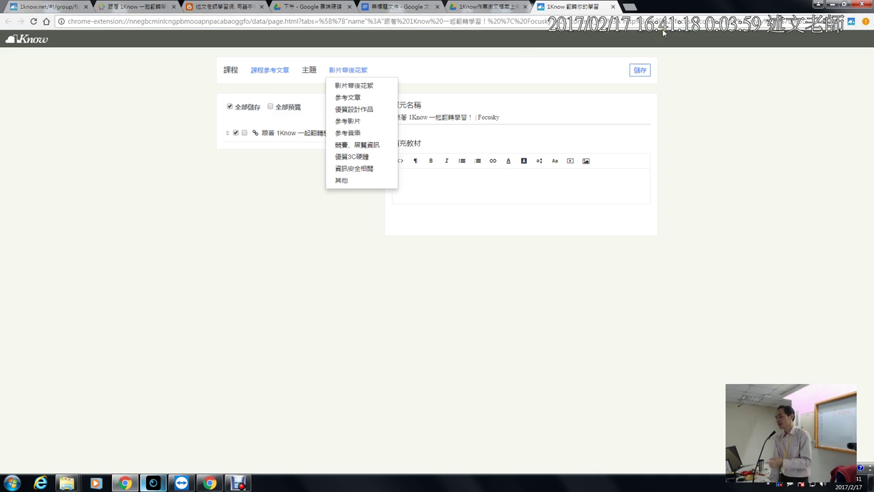
Step: Capture the blog article about using an old phone as an IP camera with the 1Know extension, and view its topic and course choices
left_click(471, 7)
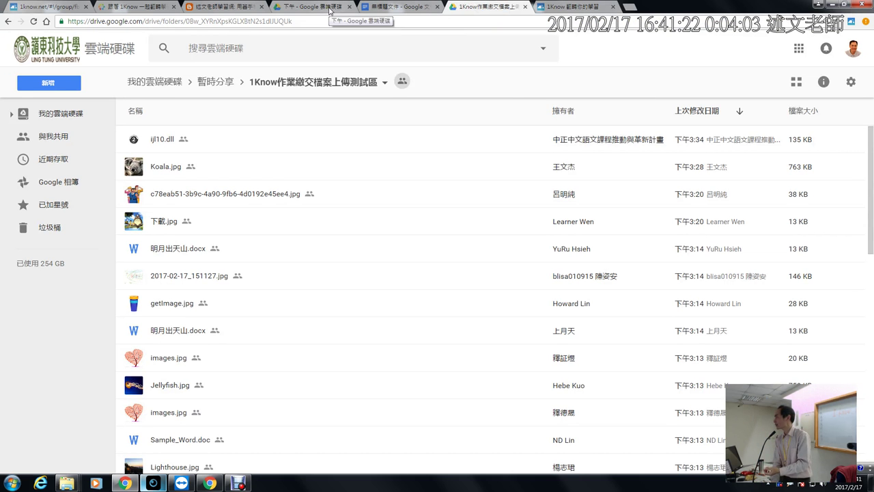
left_click(239, 6)
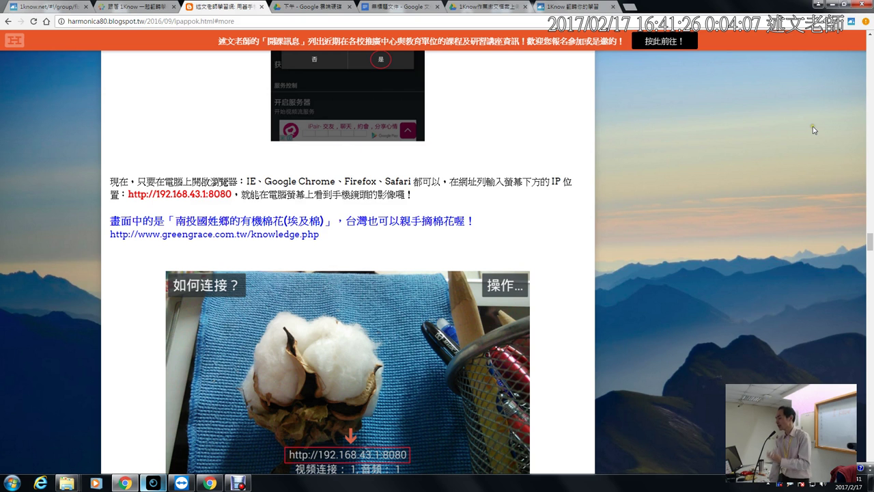
left_click(851, 22)
left_click(816, 41)
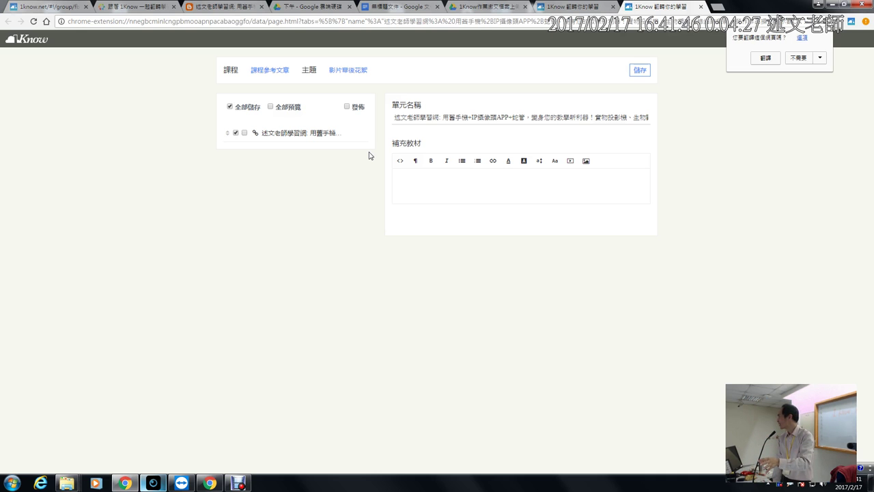
left_click(359, 73)
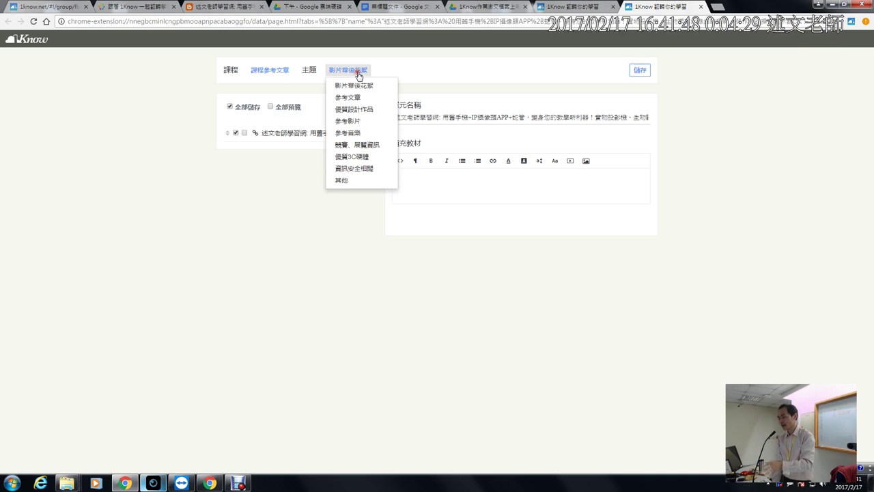
left_click(271, 71)
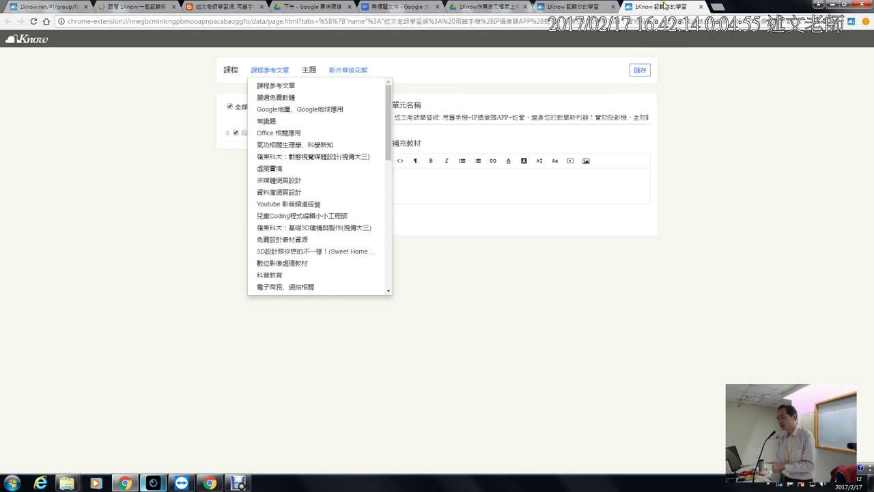
left_click(210, 483)
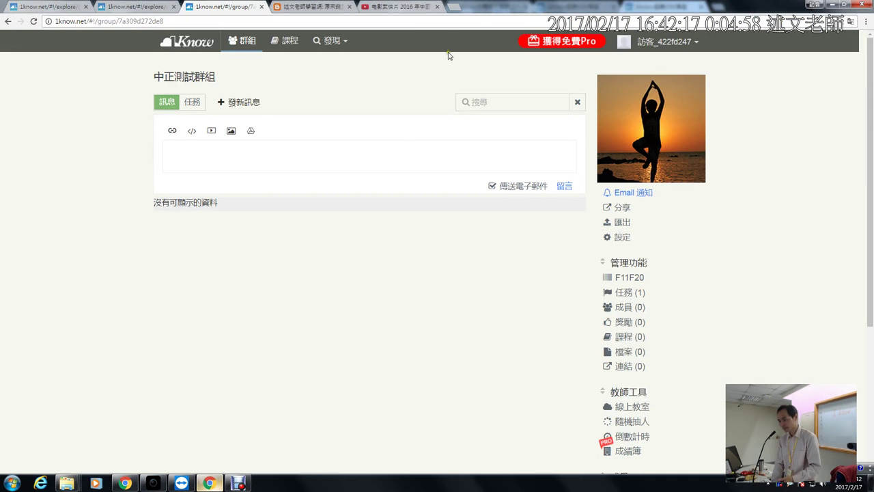
left_click(416, 7)
key("alt+Tab")
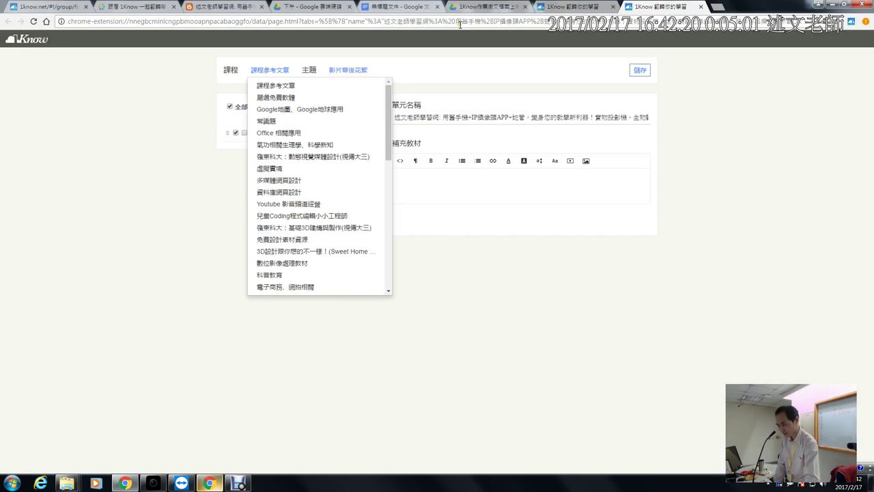
left_click(471, 20)
type("https://www.youtube.com/watch?v=O2Q5qFgpdkY")
key("Return")
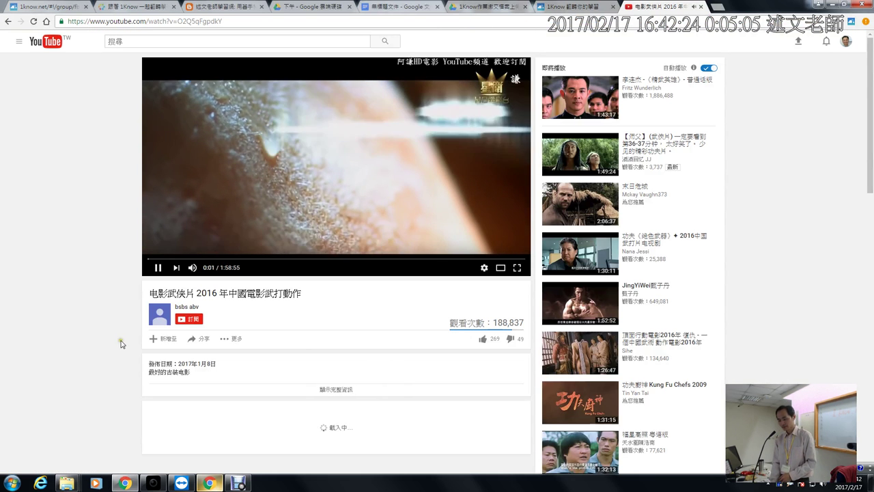
key("space")
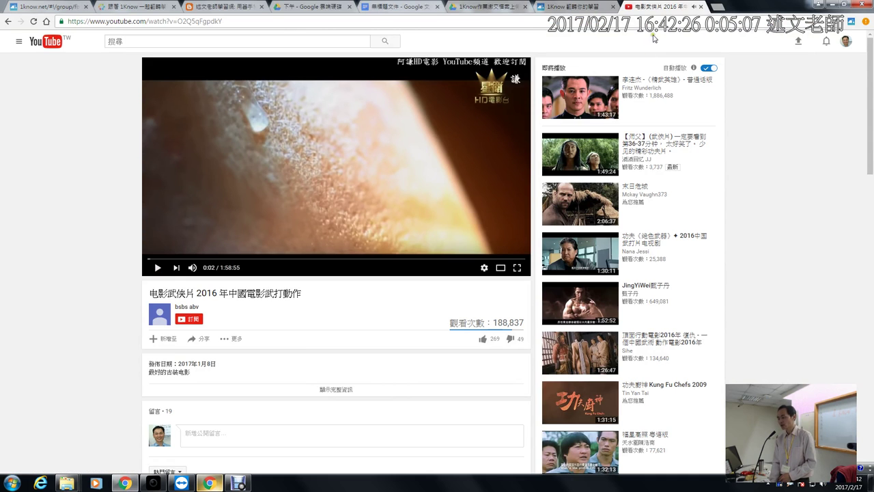
Step: Capture the YouTube film tab with the 1Know extension, enable 全部預覽 and 發佈 for its unit, and return to the video
left_click(853, 22)
left_click(839, 41)
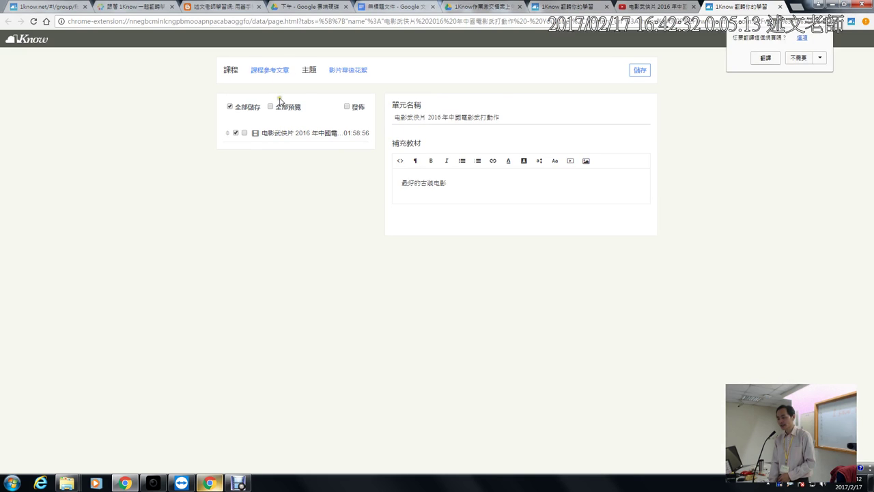
left_click(277, 108)
left_click(350, 108)
left_click(421, 124)
left_click(431, 183)
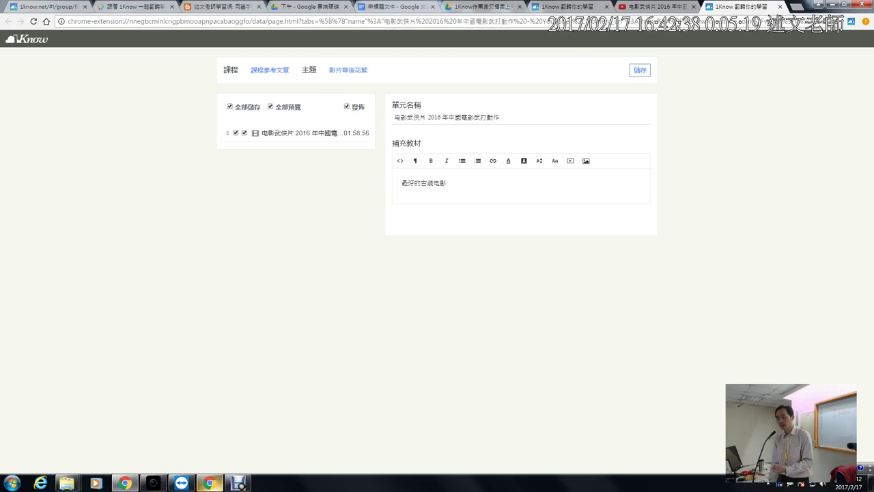
left_click(676, 7)
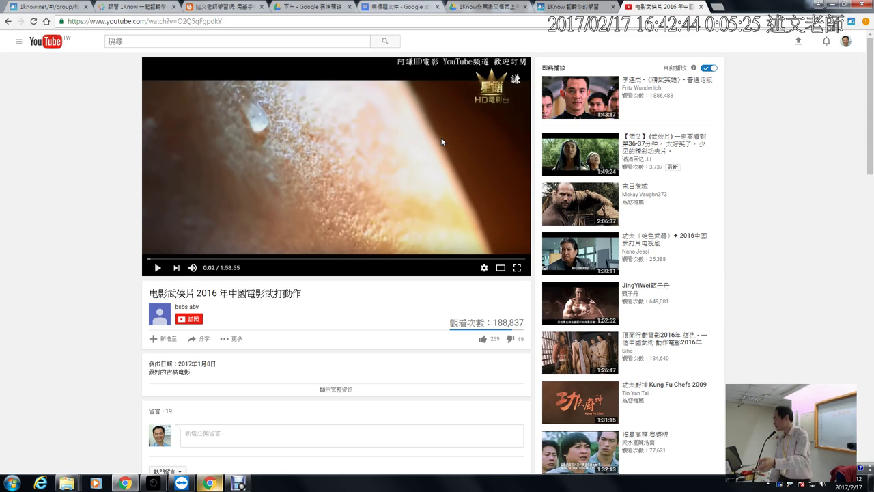
Step: Open the YouTube playlist 20170216耕莘健康管理 and capture it with the 1Know extension using only the selected tab
left_click(225, 6)
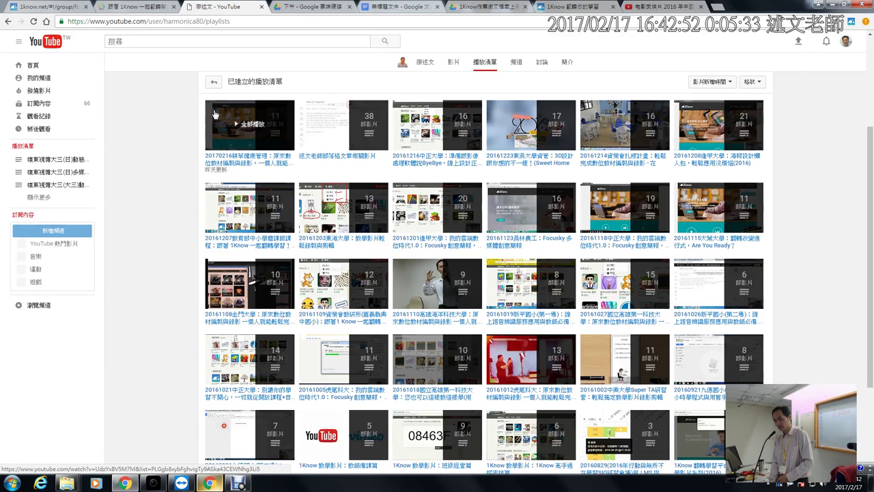
left_click(263, 158)
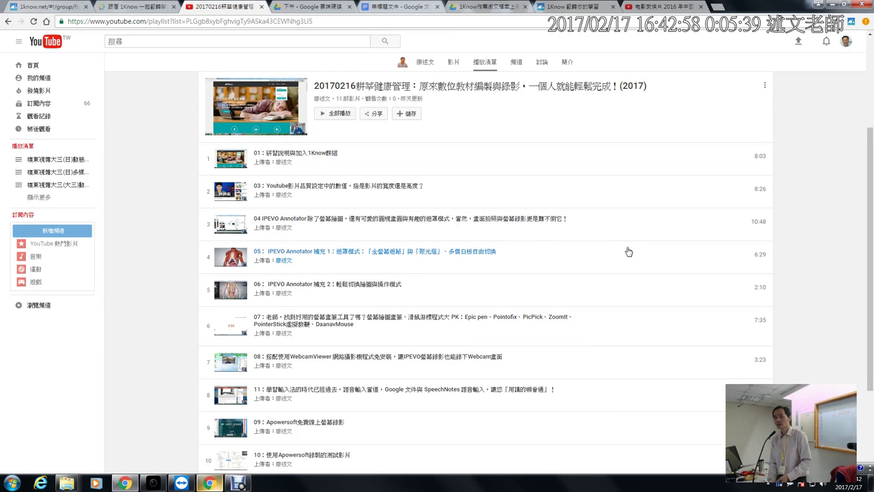
left_click(851, 21)
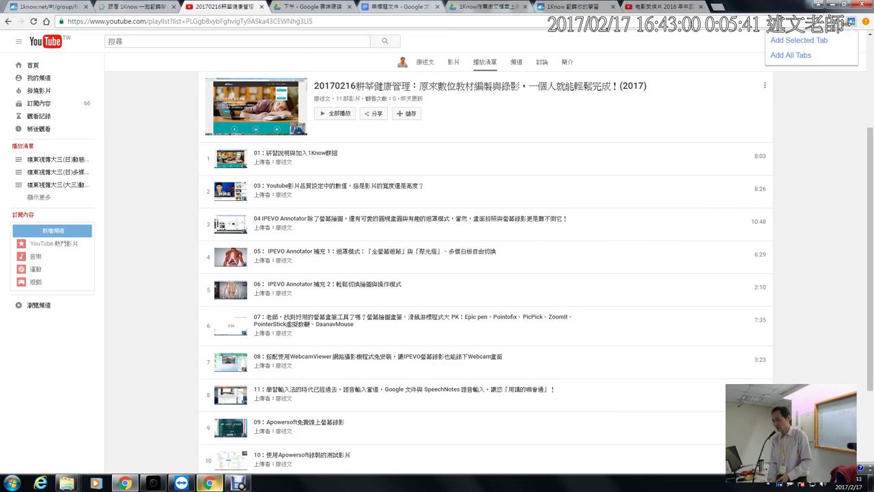
left_click(820, 40)
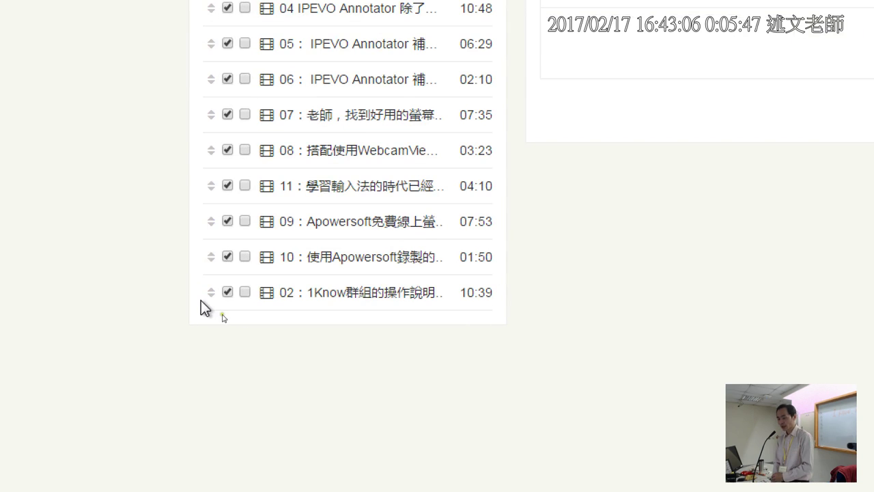
Step: Enable preview for all captured playlist units with 全部預覽
scroll(248, 60, "up", 2)
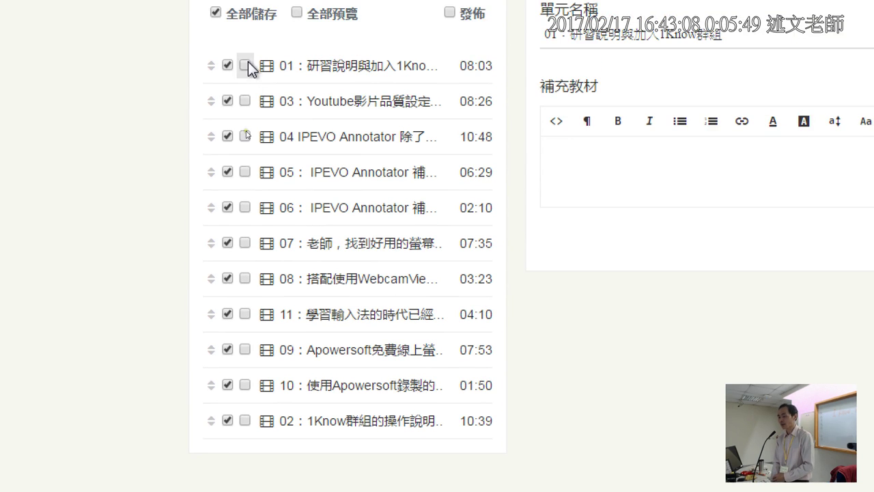
scroll(247, 61, "up", 2)
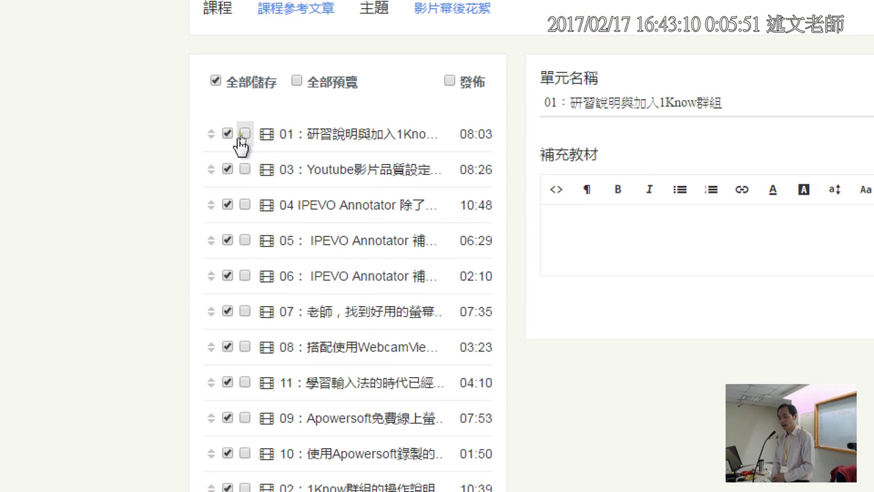
left_click(244, 134)
left_click(296, 81)
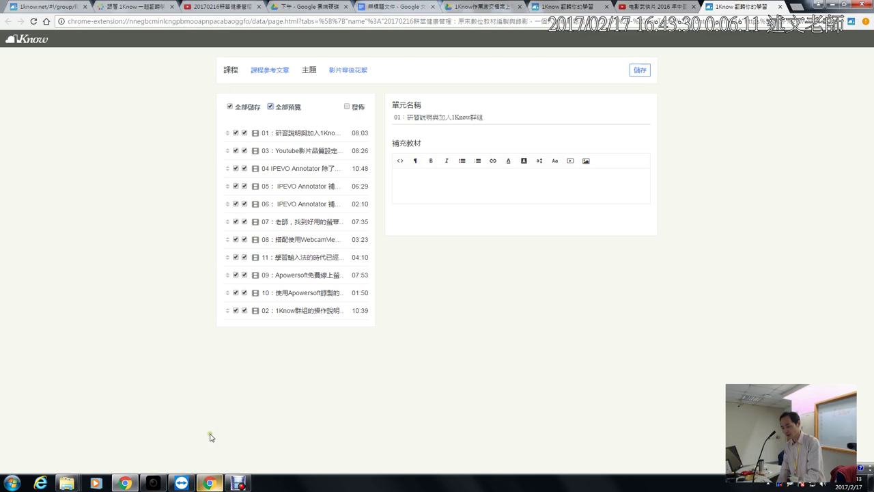
Step: Go to the 1Know group's tasks and open the task 1Know 翻轉學習研習資料 for editing
left_click(57, 7)
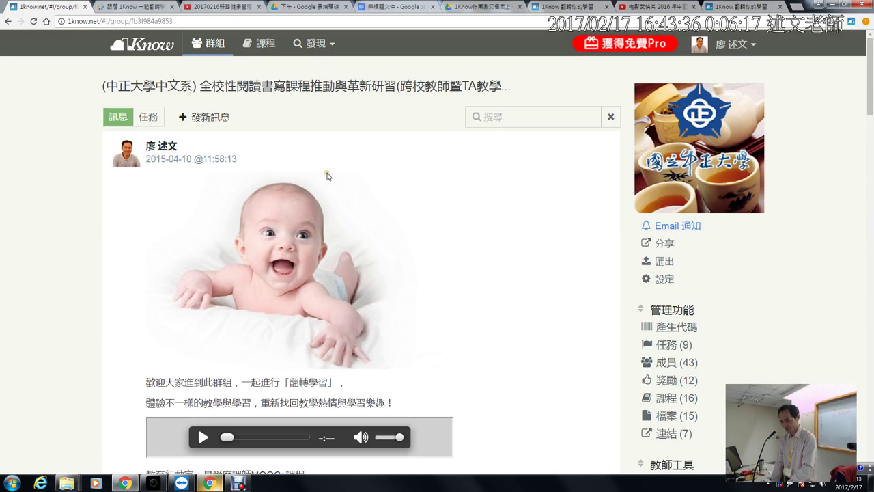
left_click(146, 118)
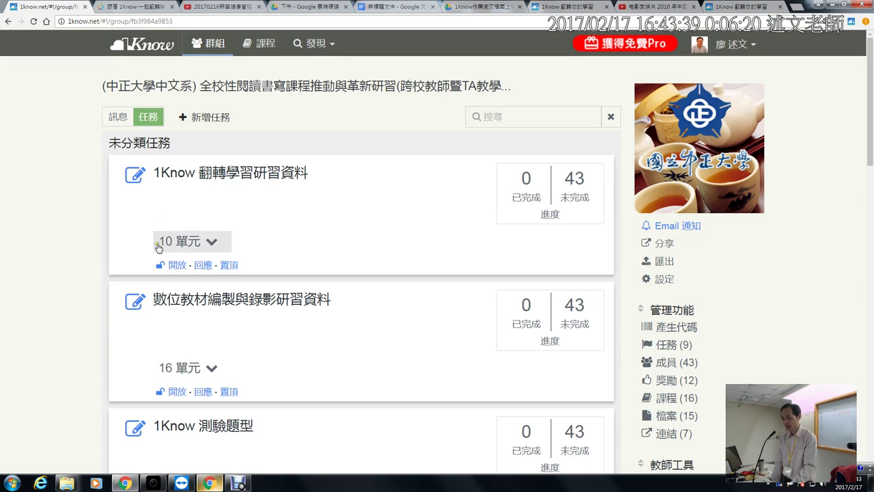
left_click(135, 175)
Step: Browse the self-created courses (建立的課程) offered when selecting units for the task, and dismiss the selection
scroll(146, 185, "down", 5)
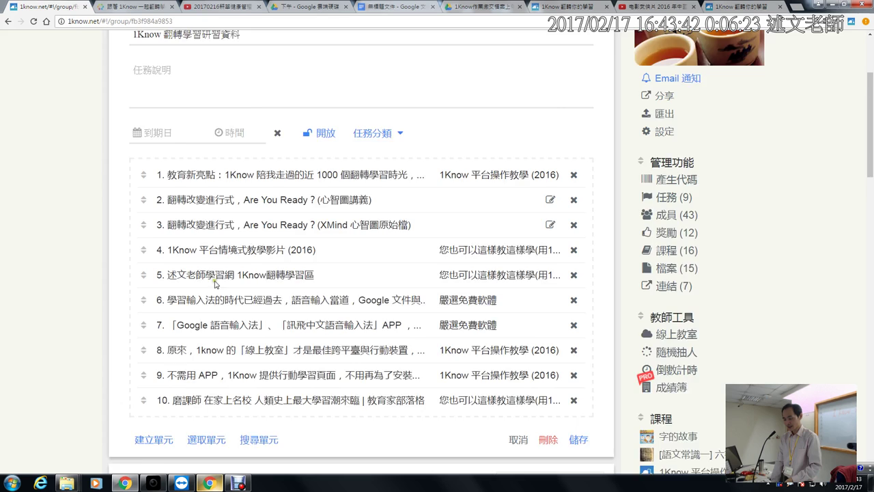
left_click(205, 223)
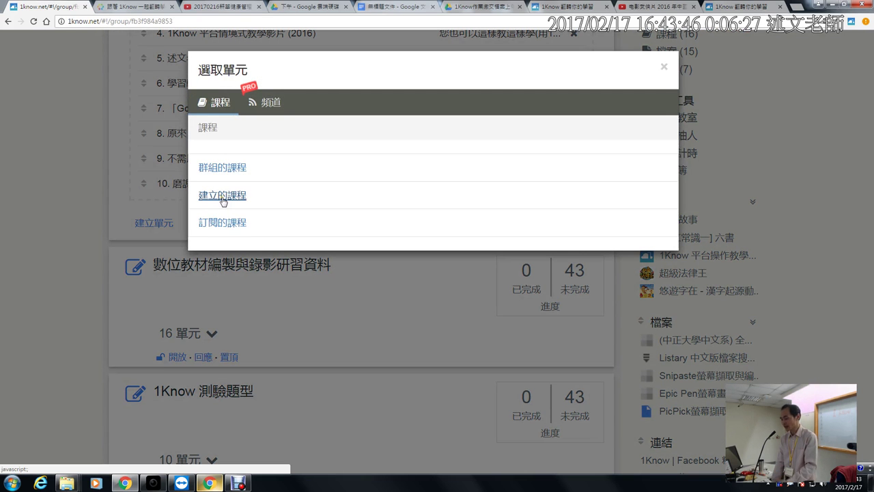
left_click(222, 197)
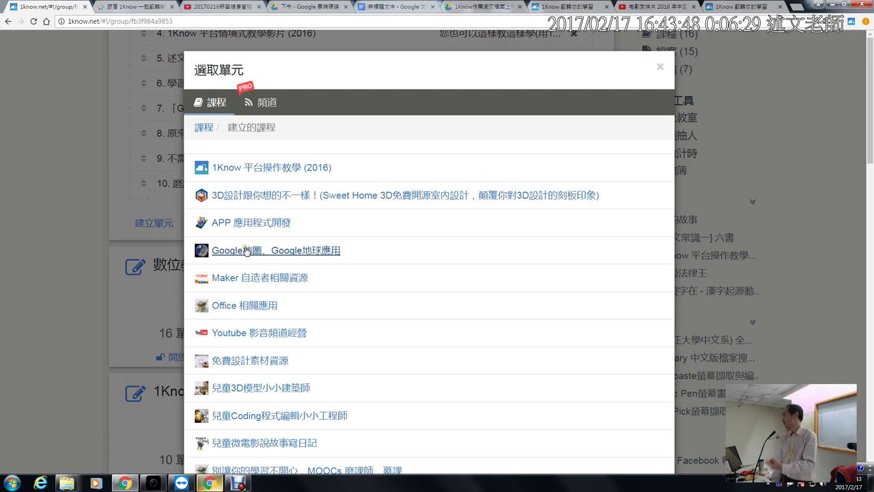
scroll(246, 251, "down", 3)
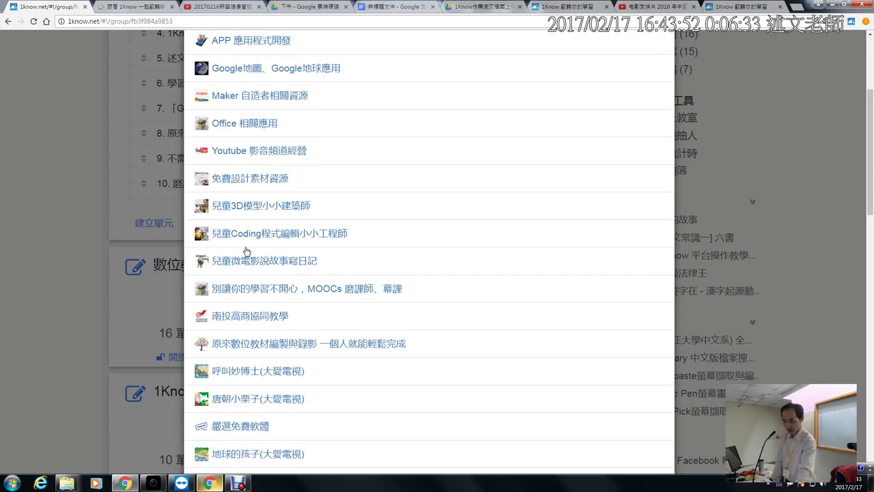
left_click(771, 79)
scroll(771, 83, "up", 5)
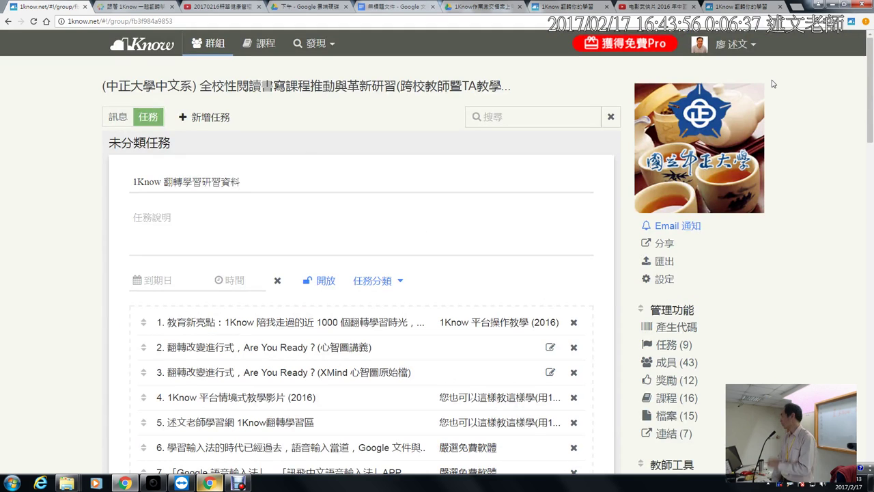